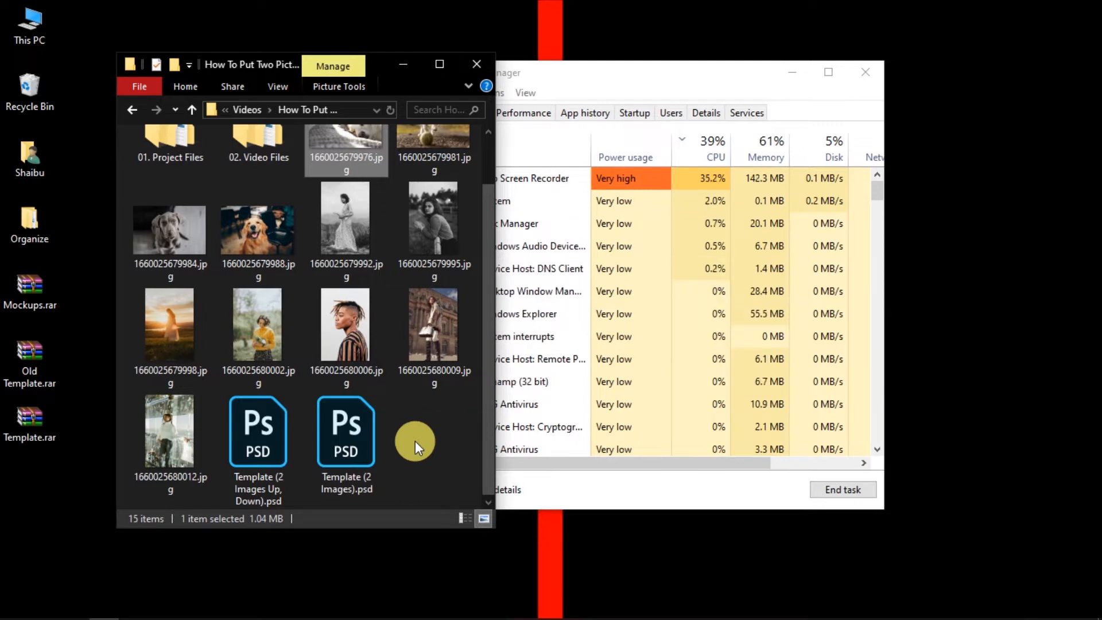
- Open Template (2 Images).psd in Photoshop and open the contents of its Left smart object layer
double_click(371, 436)
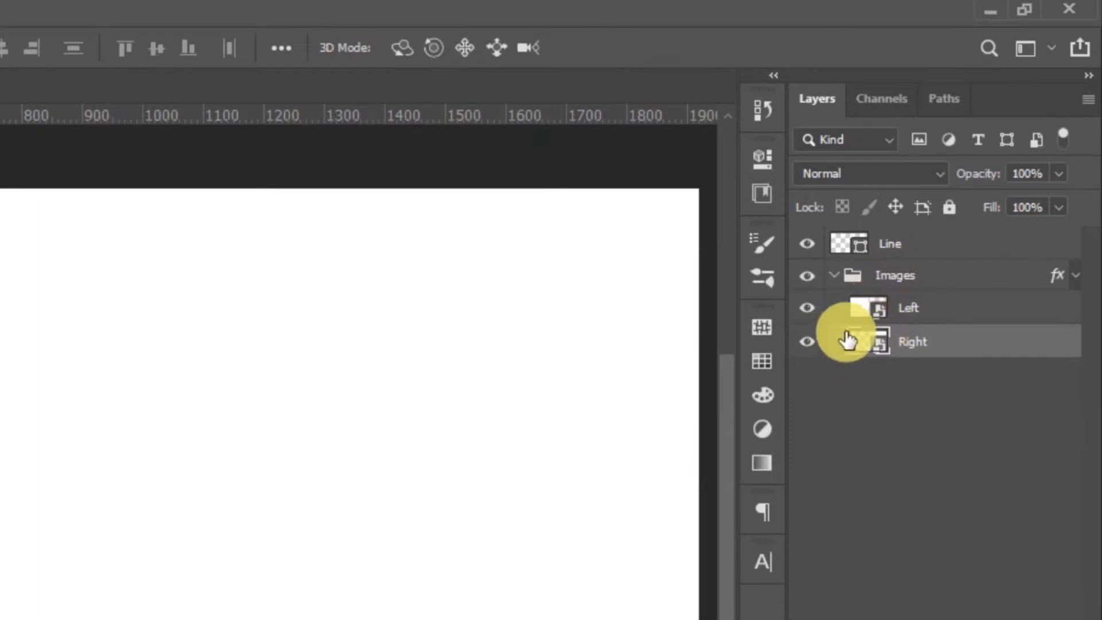
drag(876, 351, 860, 311)
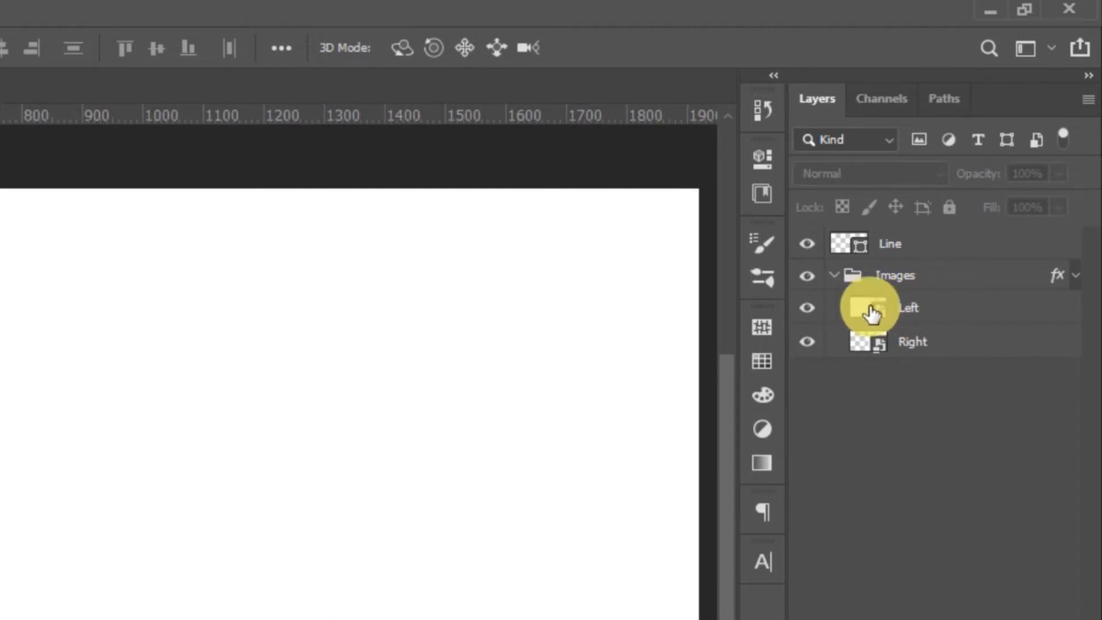
double_click(860, 310)
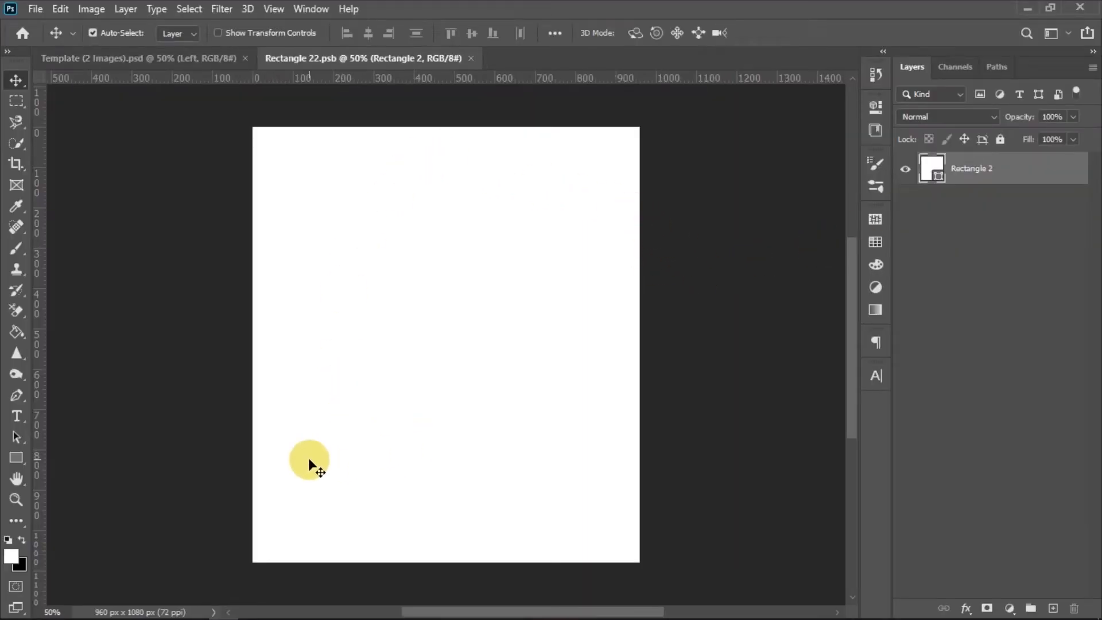
- Fill the Left smart object with 1660025679984.jpg, enlarged proportionally to cover the whole canvas, and save and close its contents
key(alt+Tab)
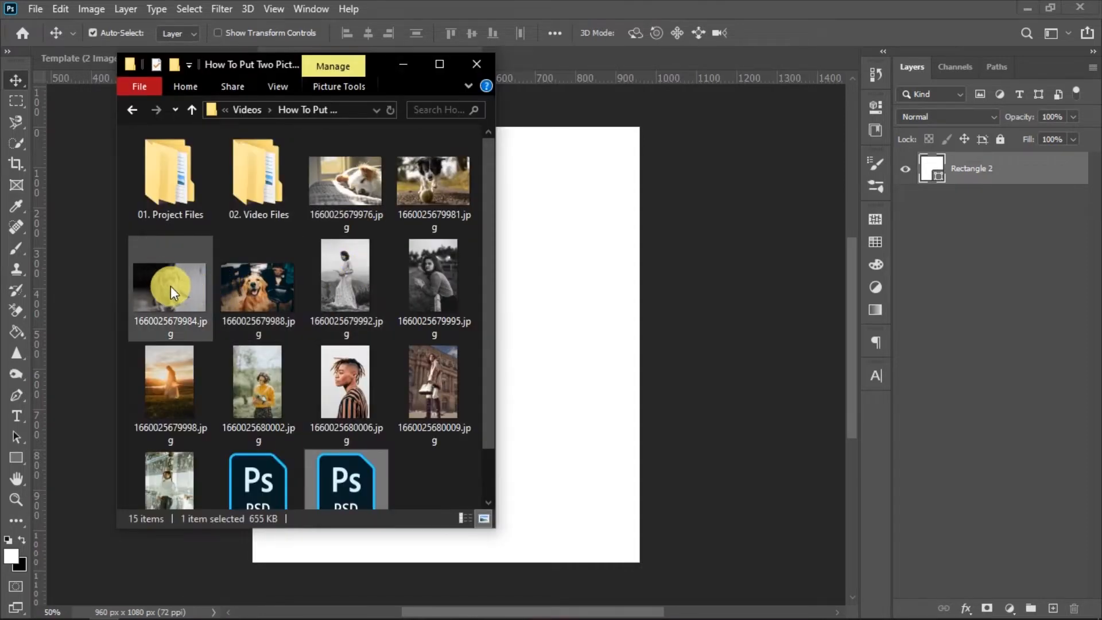
drag(171, 286, 543, 267)
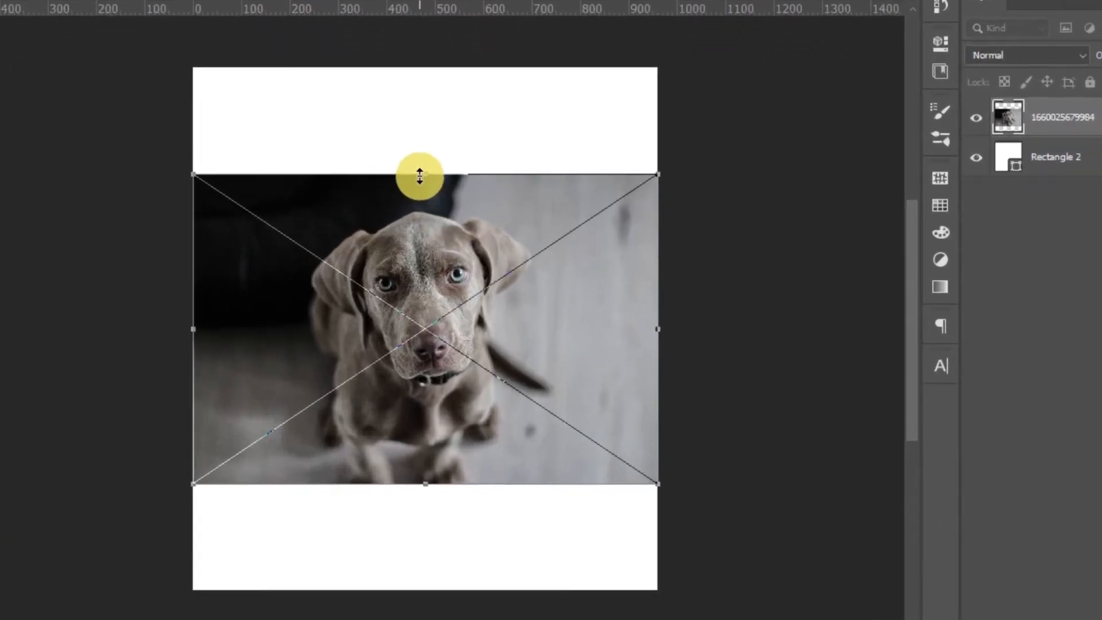
drag(446, 216, 446, 125)
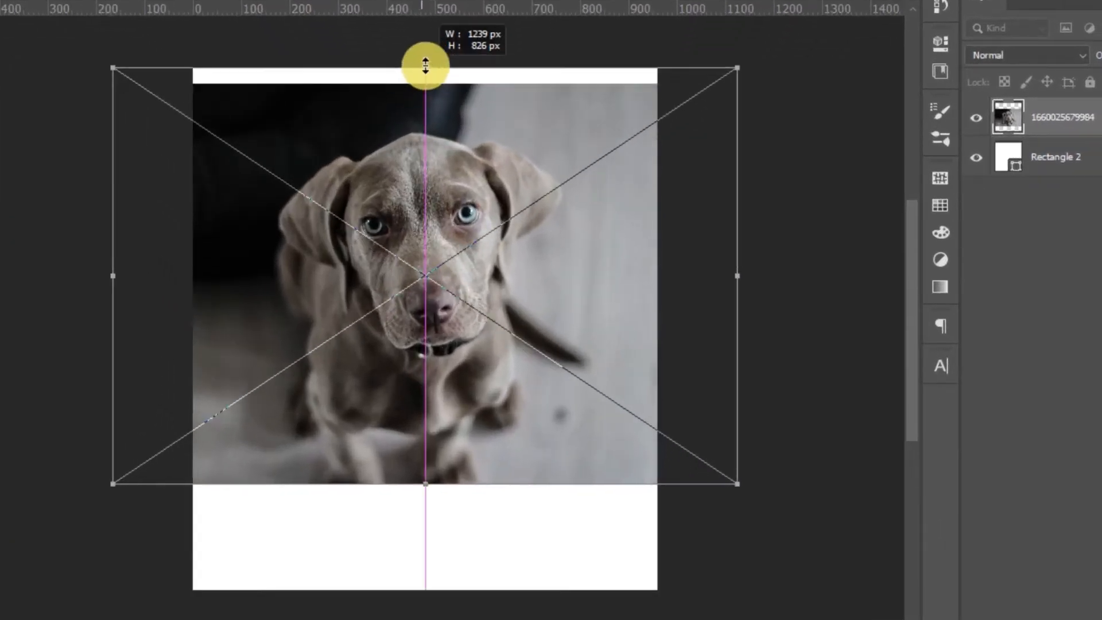
drag(425, 66, 425, 65)
drag(425, 484, 439, 610)
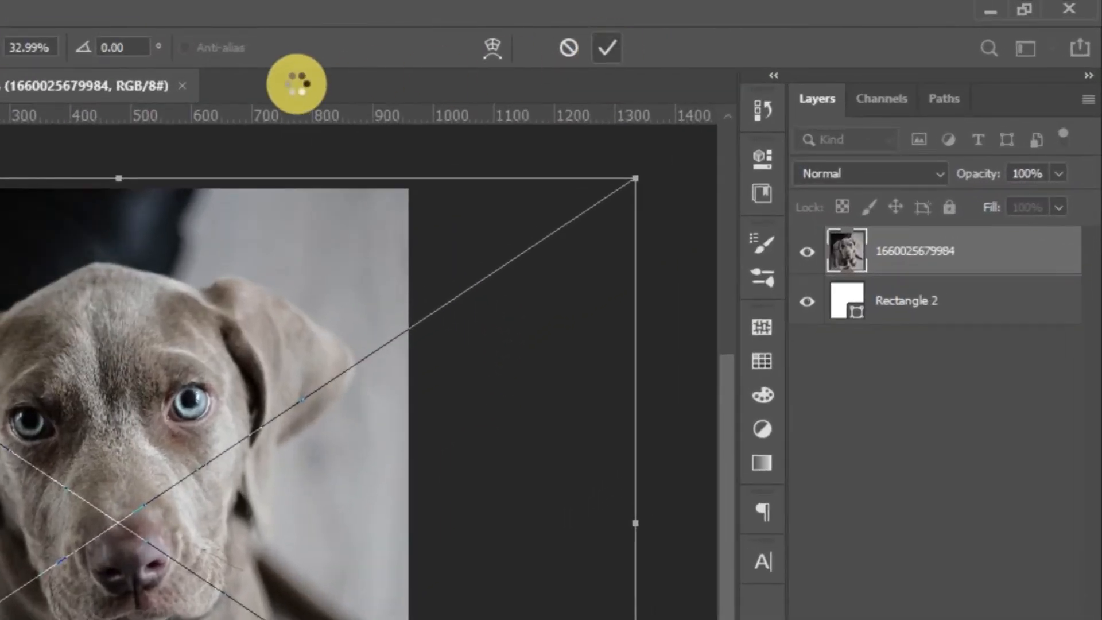
key(Return)
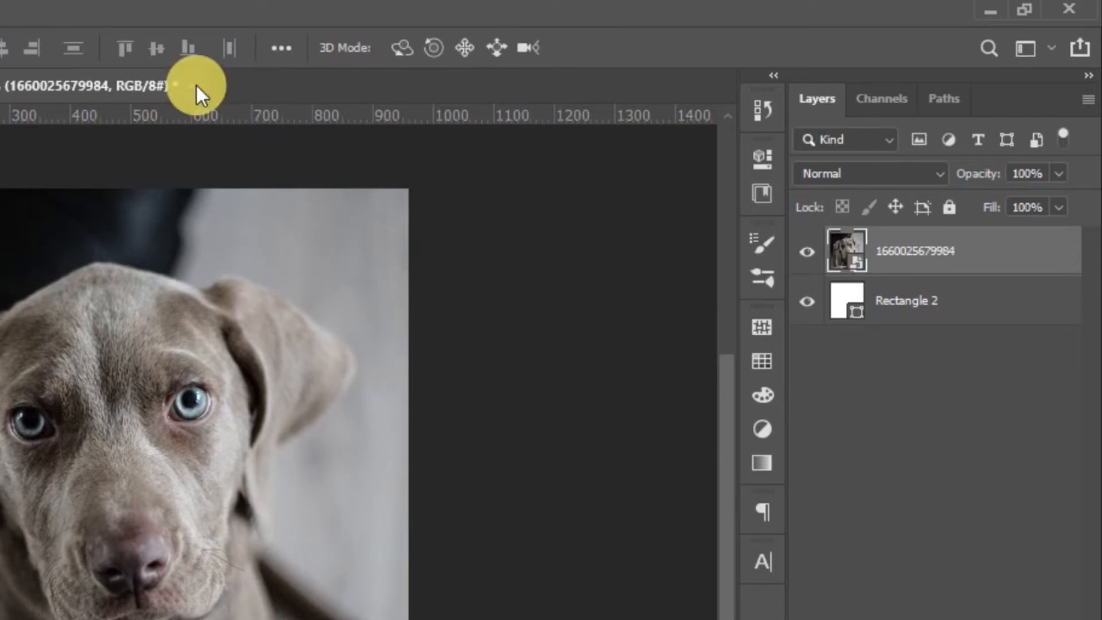
click(196, 85)
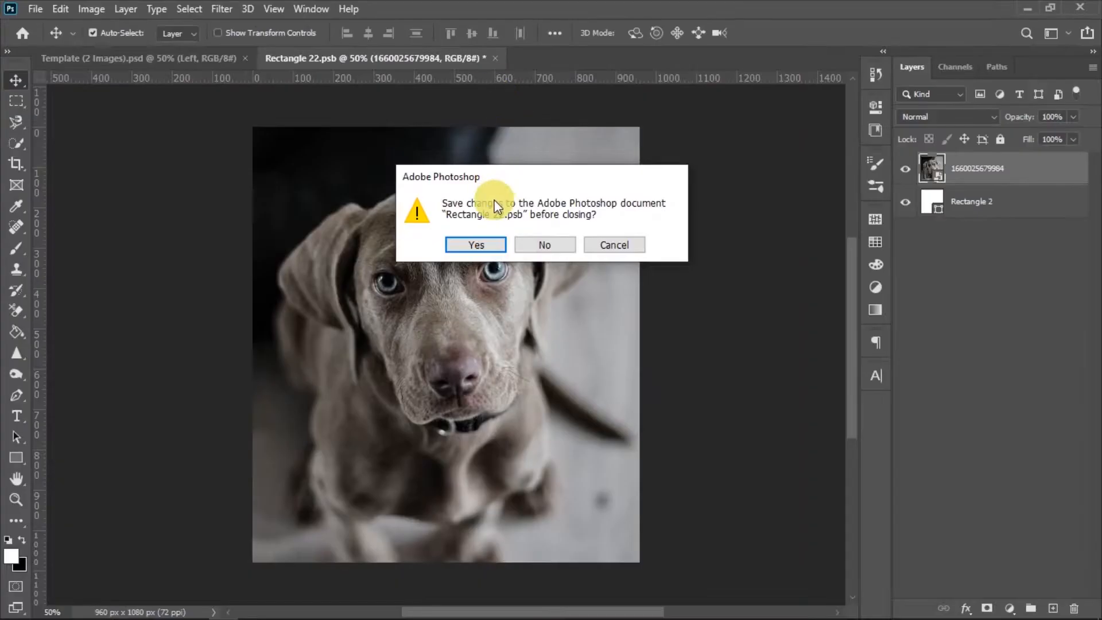
click(481, 245)
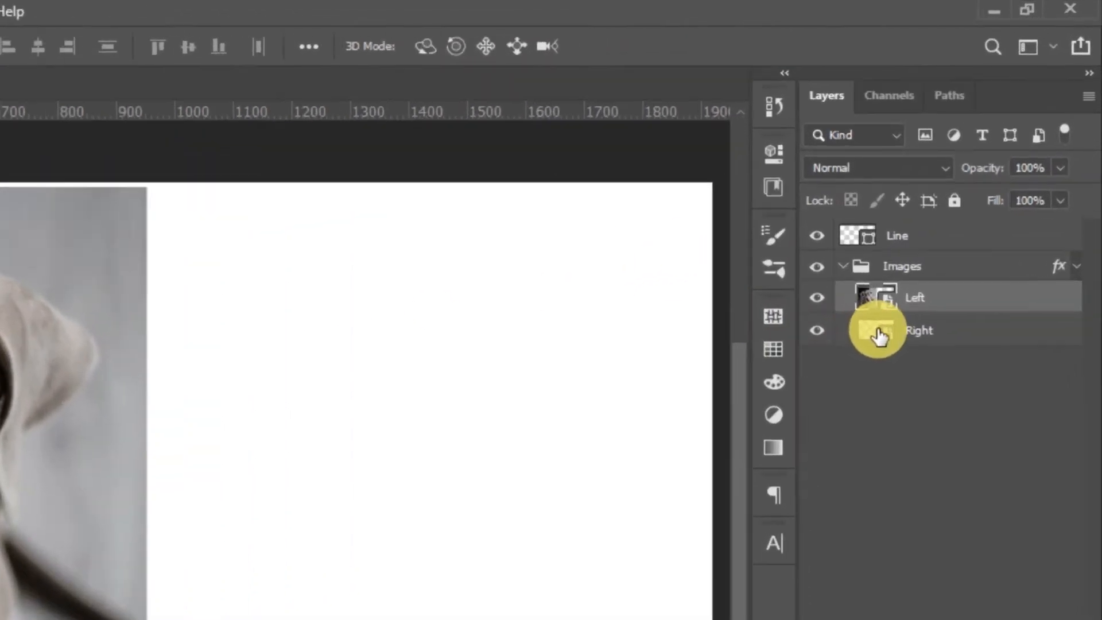
- Fill the Right smart object with 1660025679988.jpg, scaled to about 31.39% to cover the canvas, and save and close its contents
click(947, 229)
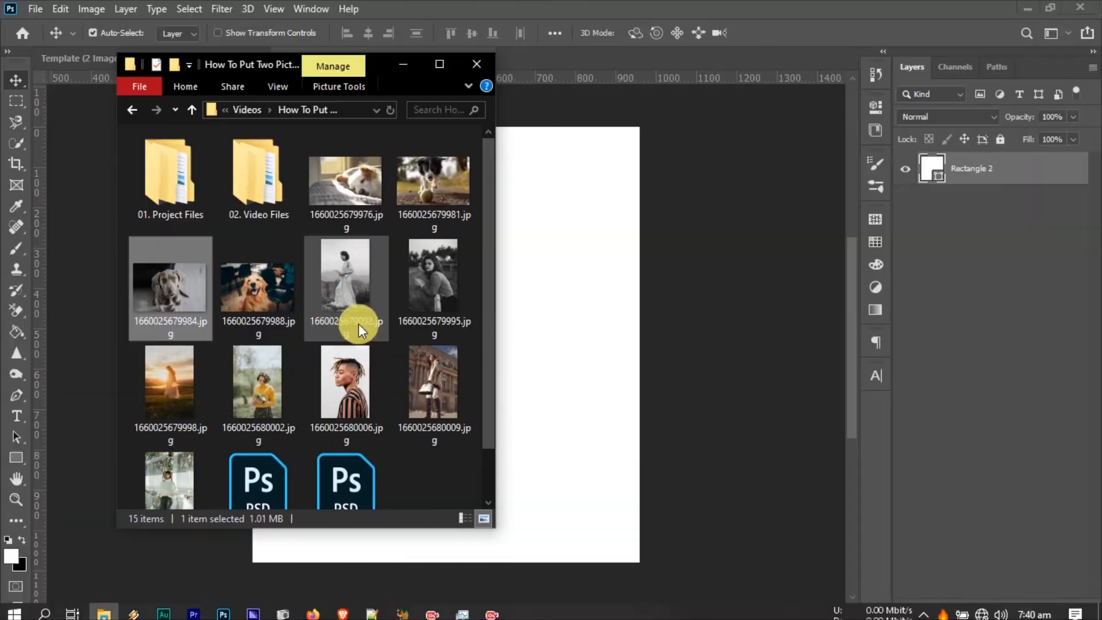
drag(264, 298, 571, 339)
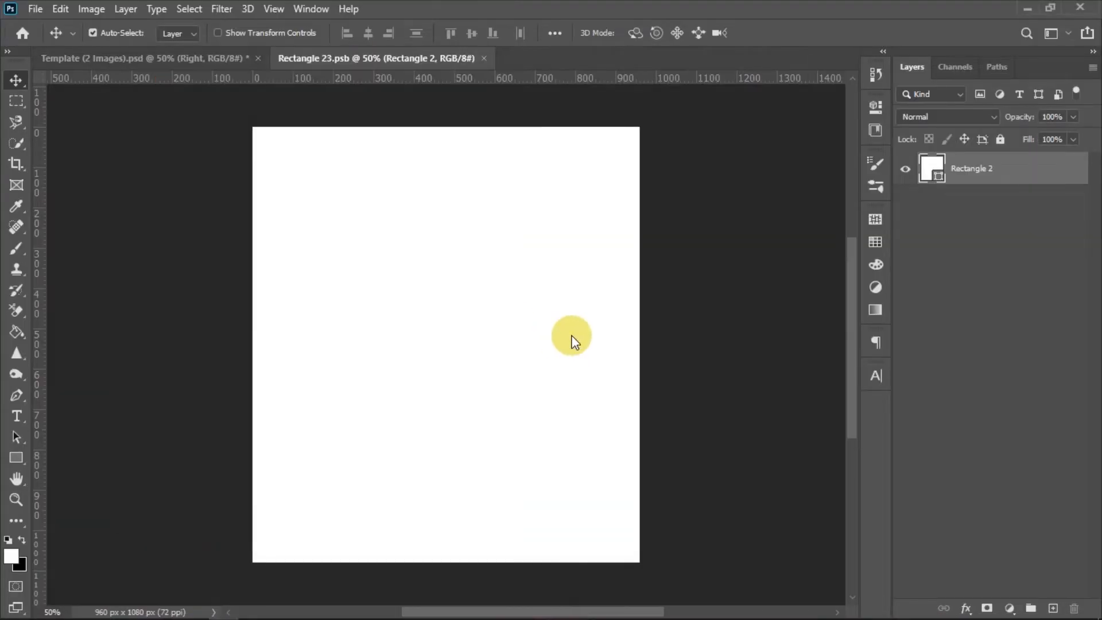
drag(446, 475, 442, 487)
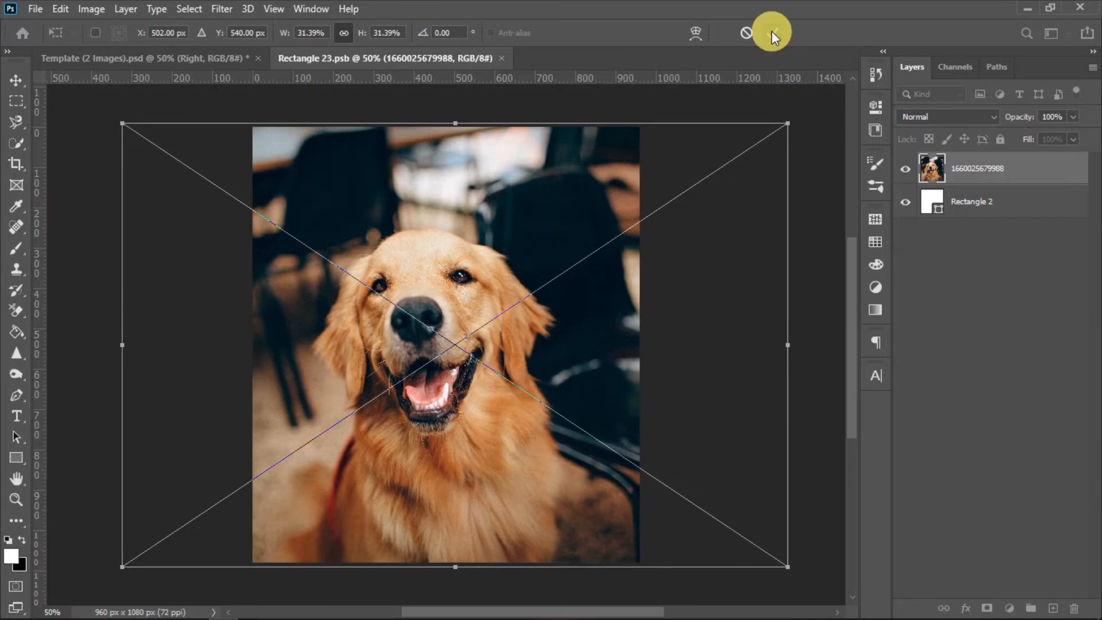
click(502, 58)
click(476, 246)
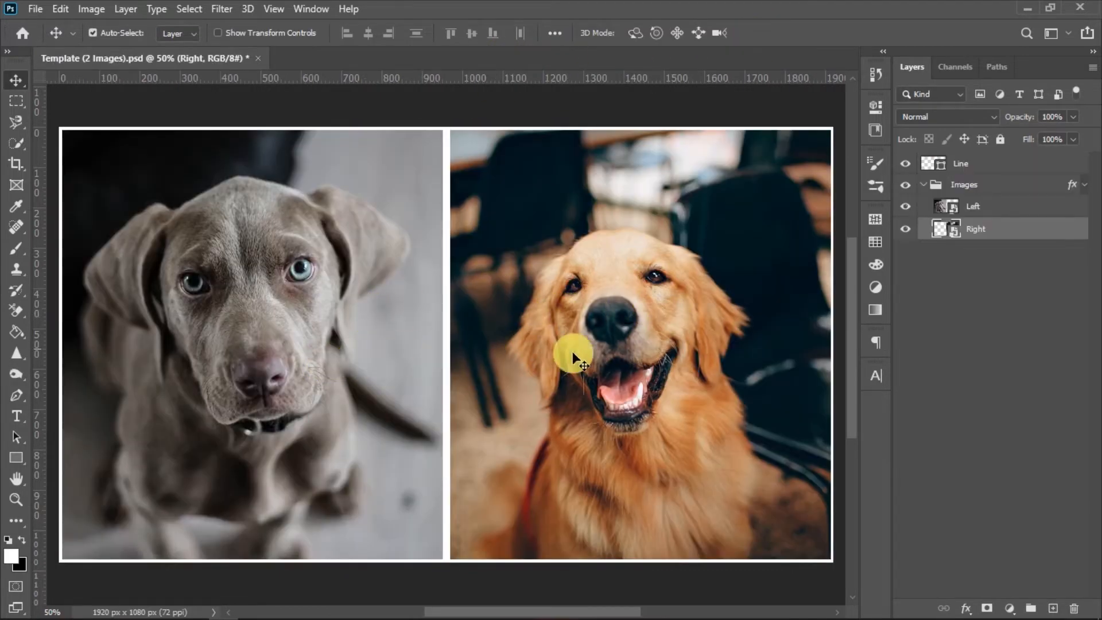
- Open Template (2 Images Up, Down).psd from the project folder and open the contents of its Top smart object layer
key(alt+Tab)
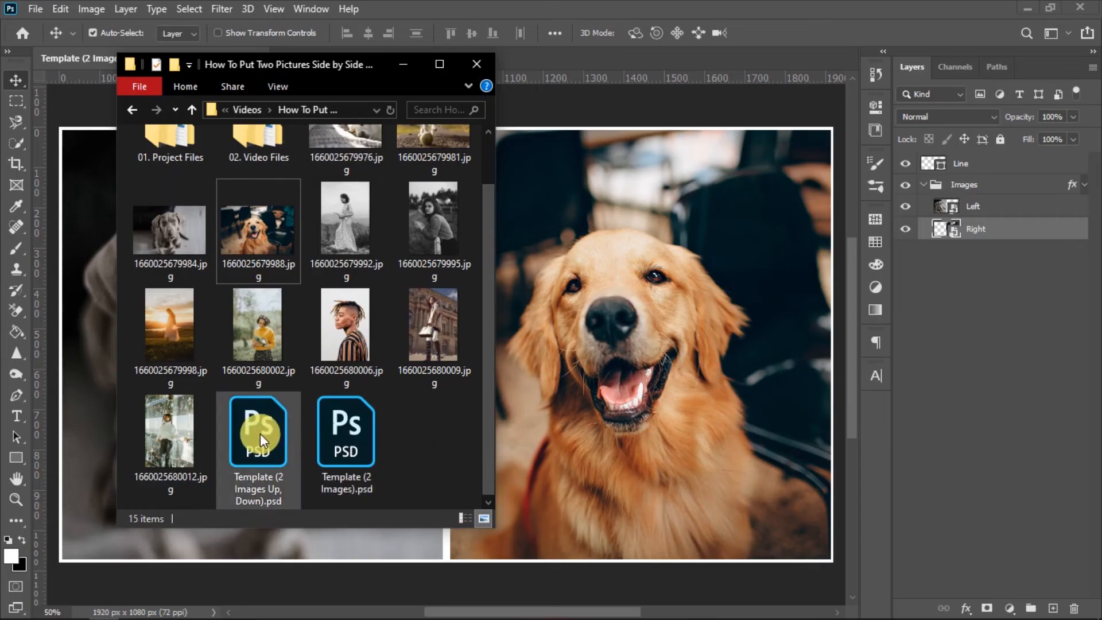
double_click(391, 354)
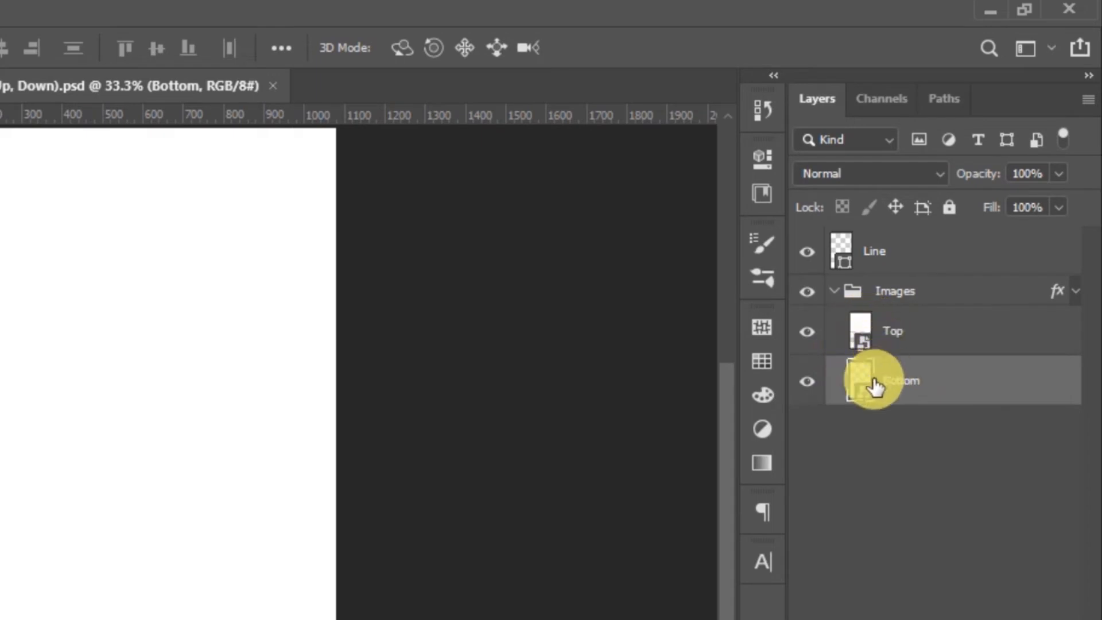
double_click(858, 322)
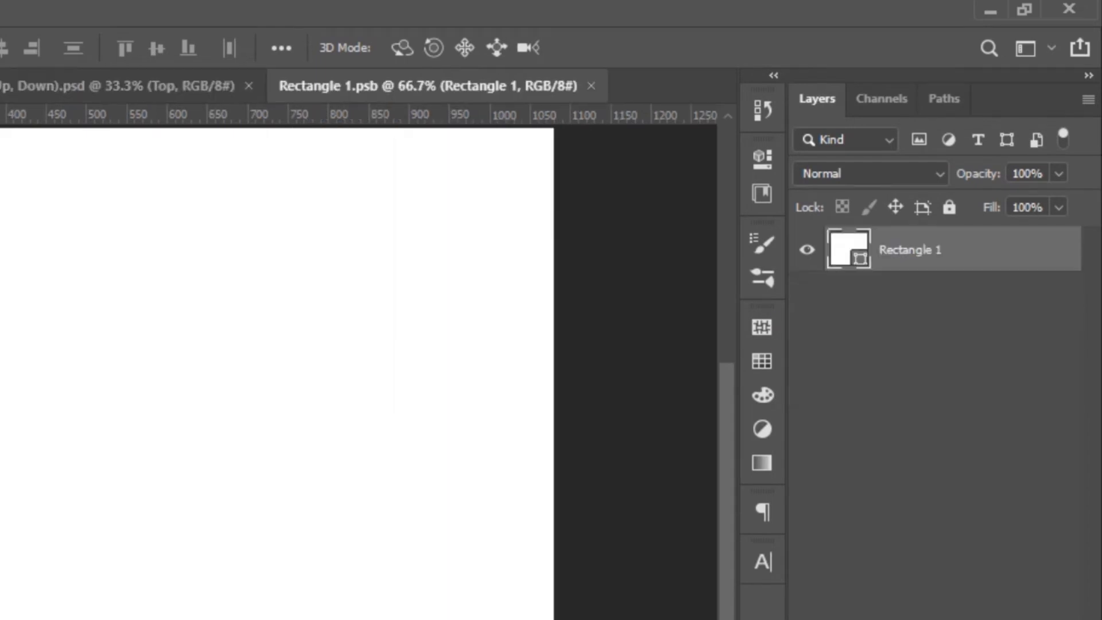
- Fill the Top smart object with 1660025680002.jpg at about 26.16%, shifted up to about Y 246 px, and save and close its contents
click(104, 606)
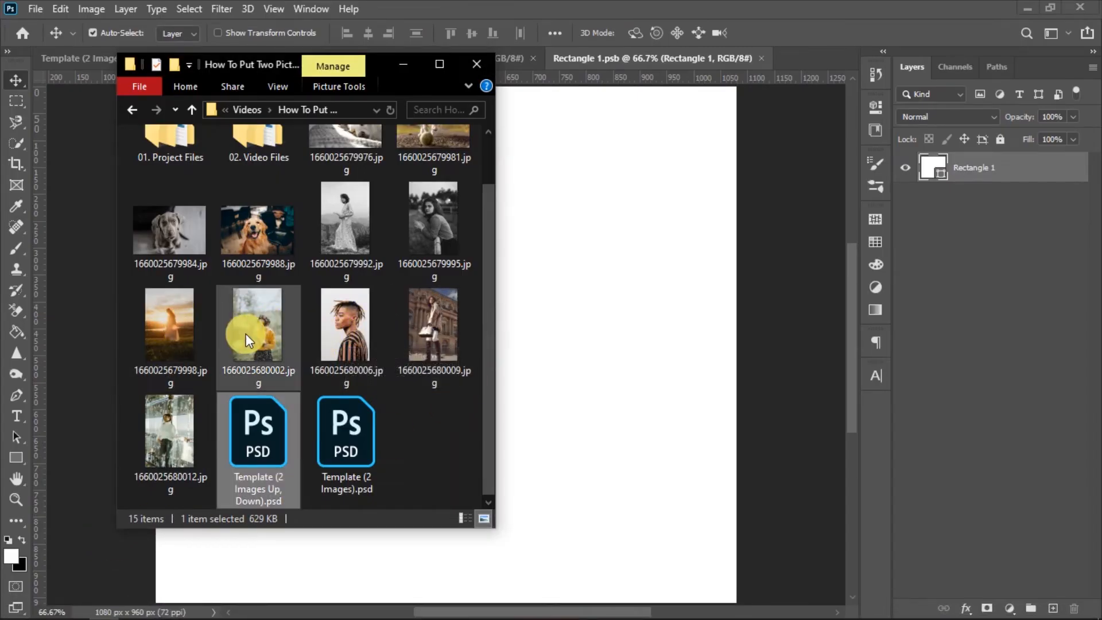
drag(246, 334, 737, 341)
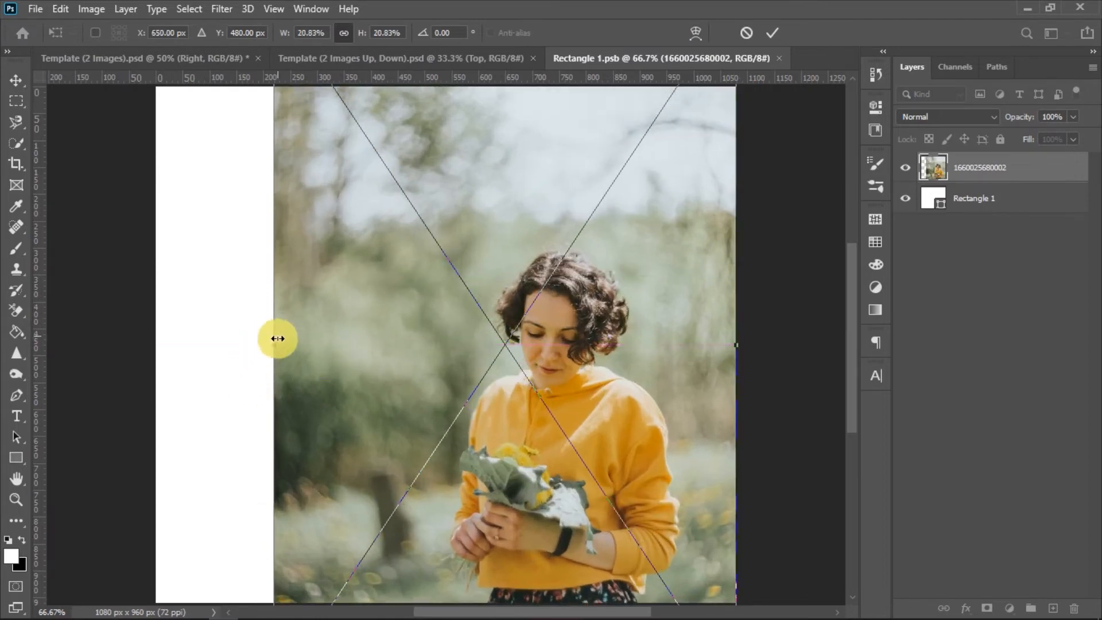
drag(277, 339, 155, 349)
scroll(262, 339, down, 2)
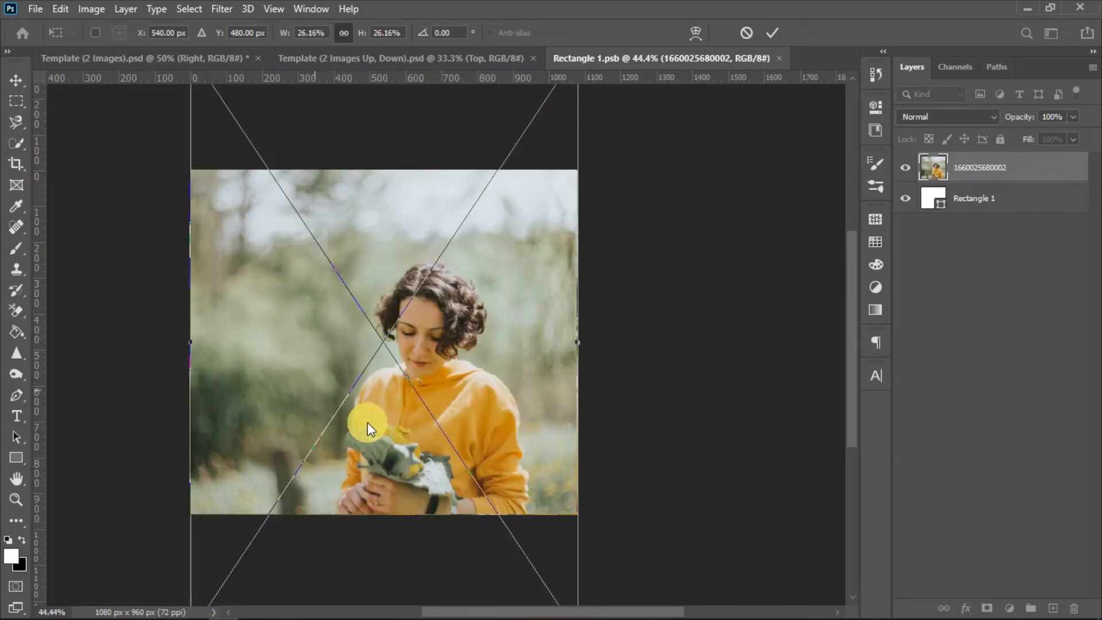
drag(384, 407, 395, 348)
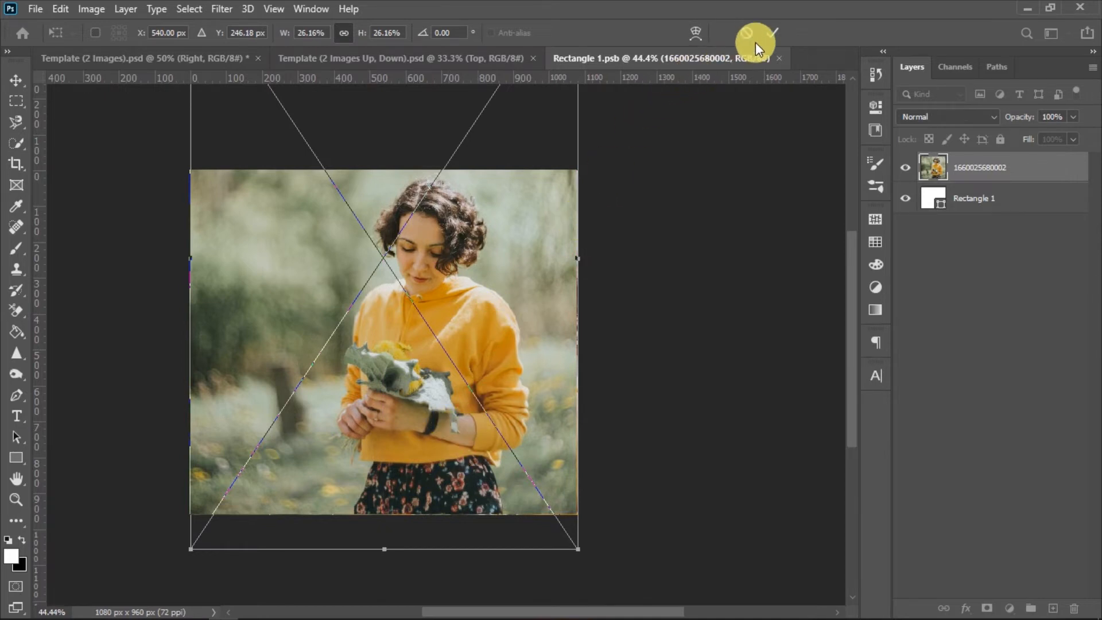
click(776, 32)
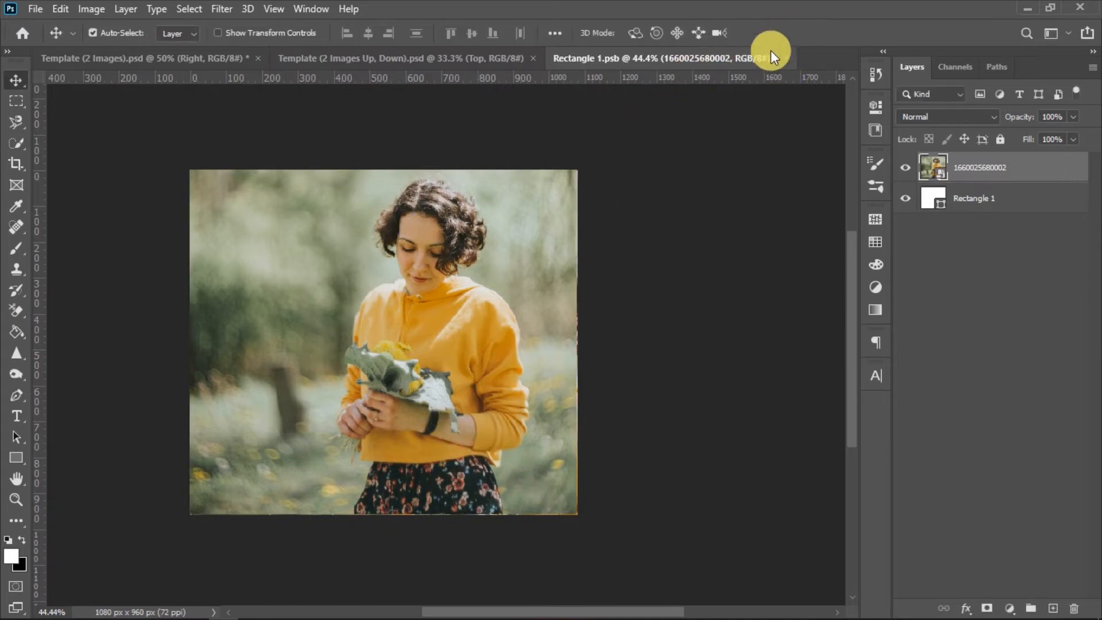
click(785, 59)
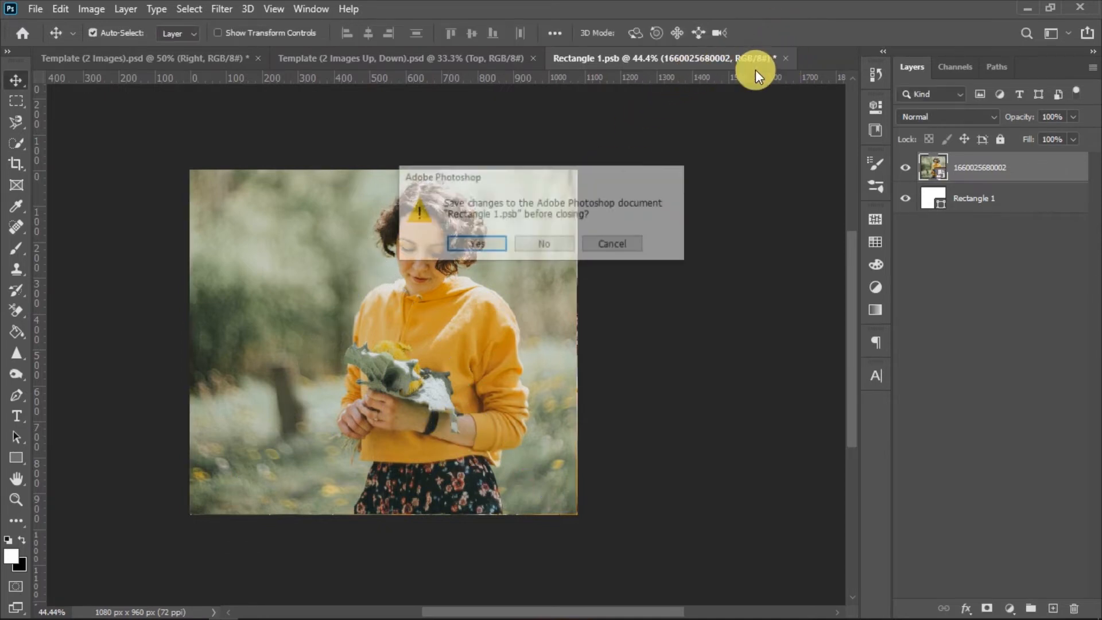
click(483, 241)
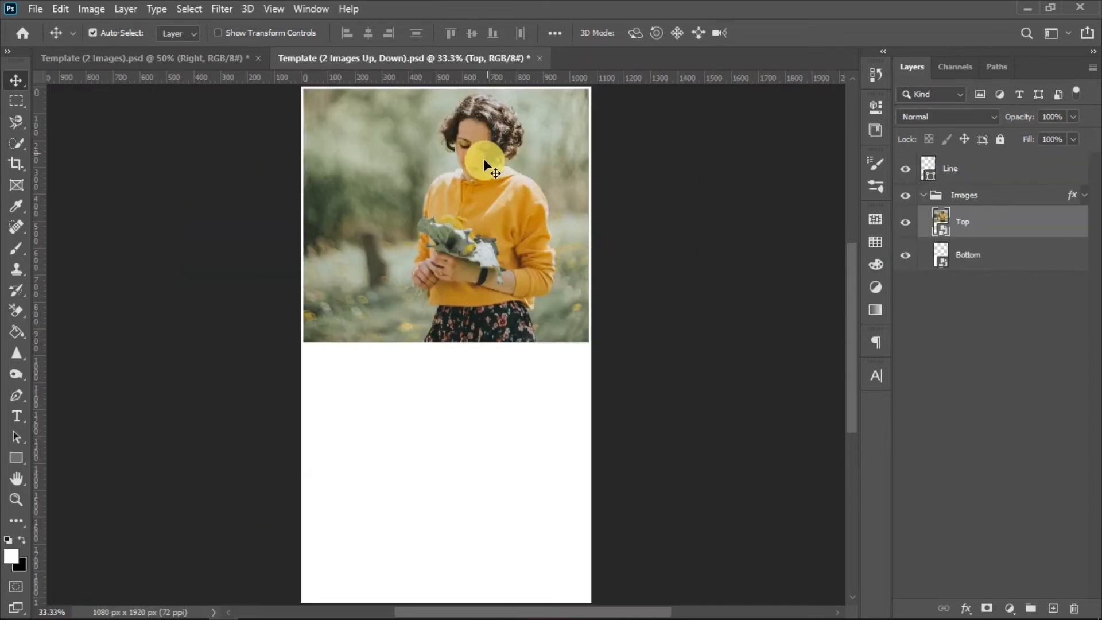
- Fill the Bottom smart object with 1660025679995.jpg, scaled to about 31.25% to cover the canvas, and save and close its contents
double_click(940, 262)
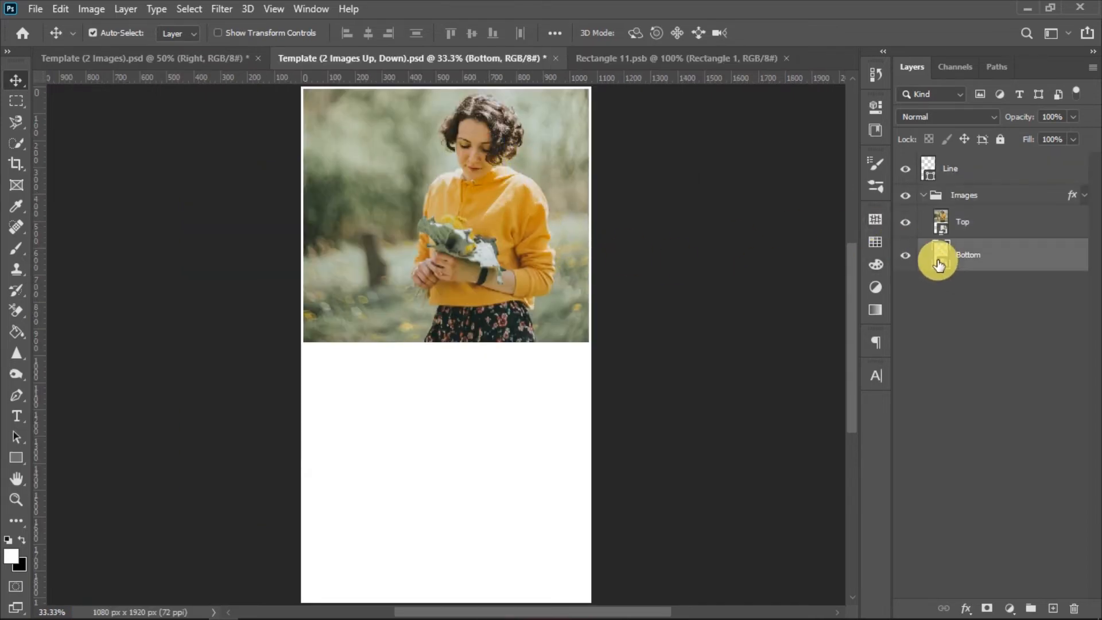
click(153, 607)
drag(436, 222, 660, 347)
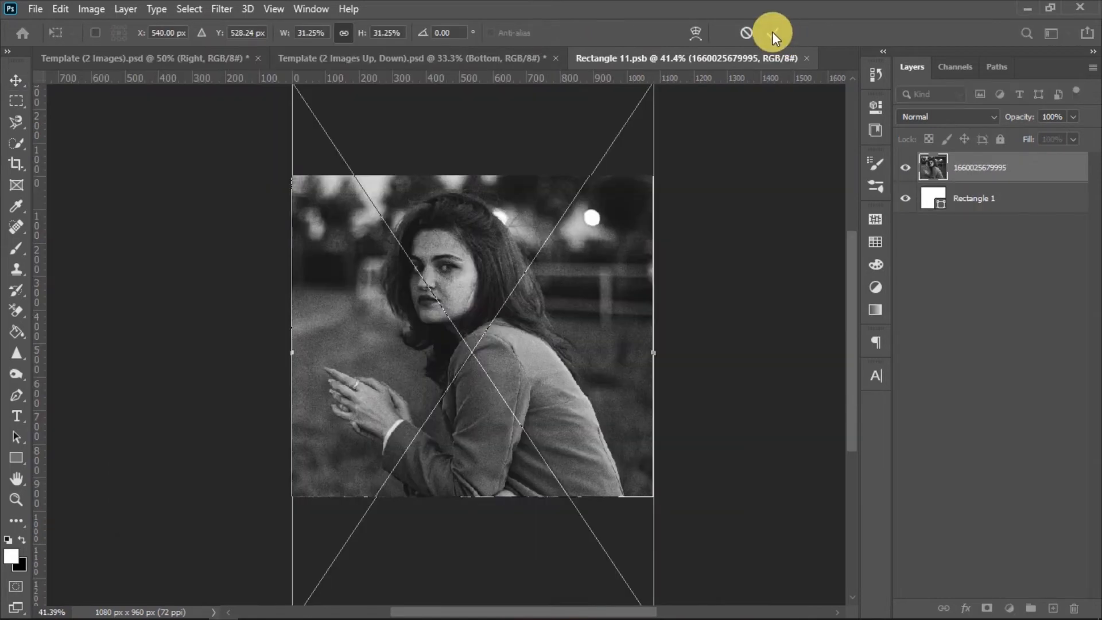
click(772, 33)
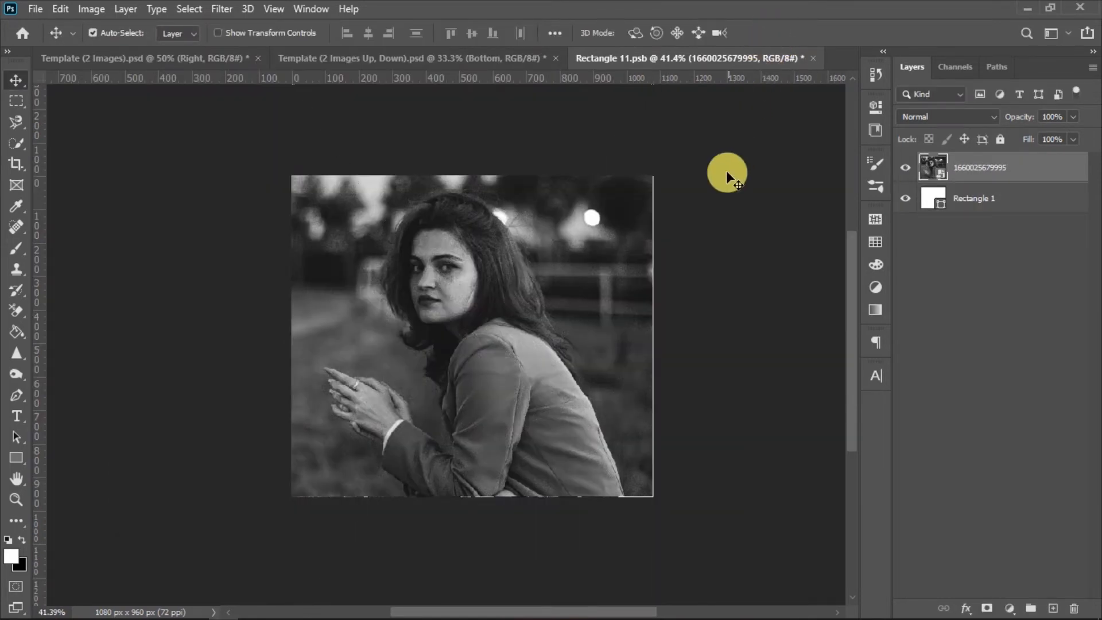
click(814, 58)
click(457, 243)
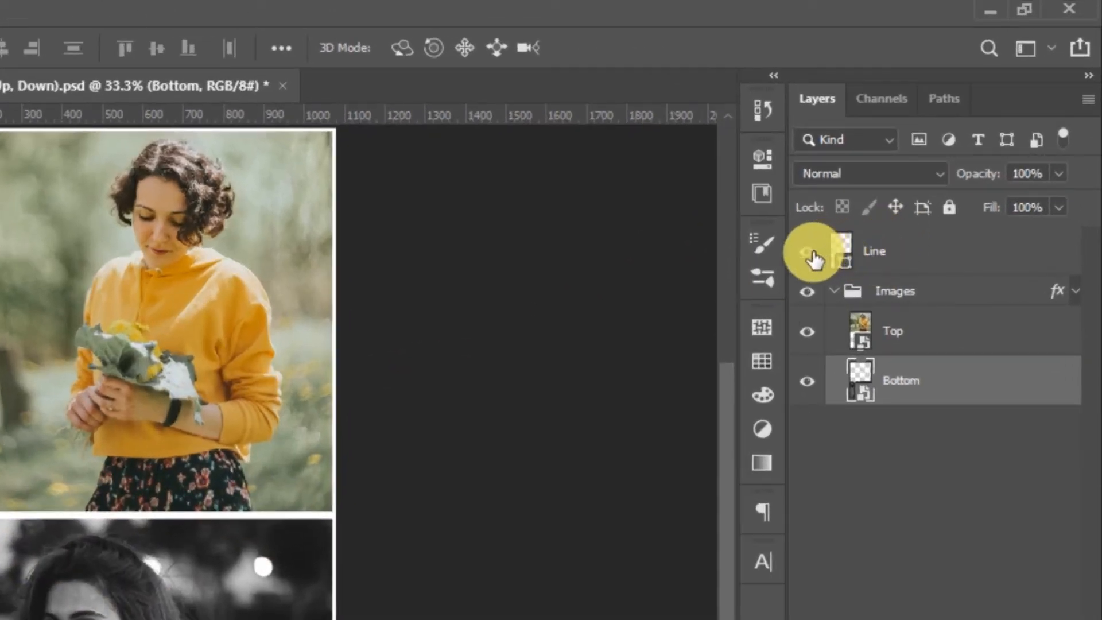
- Hide the Line layer to preview the images without the divider, and show it again
click(808, 256)
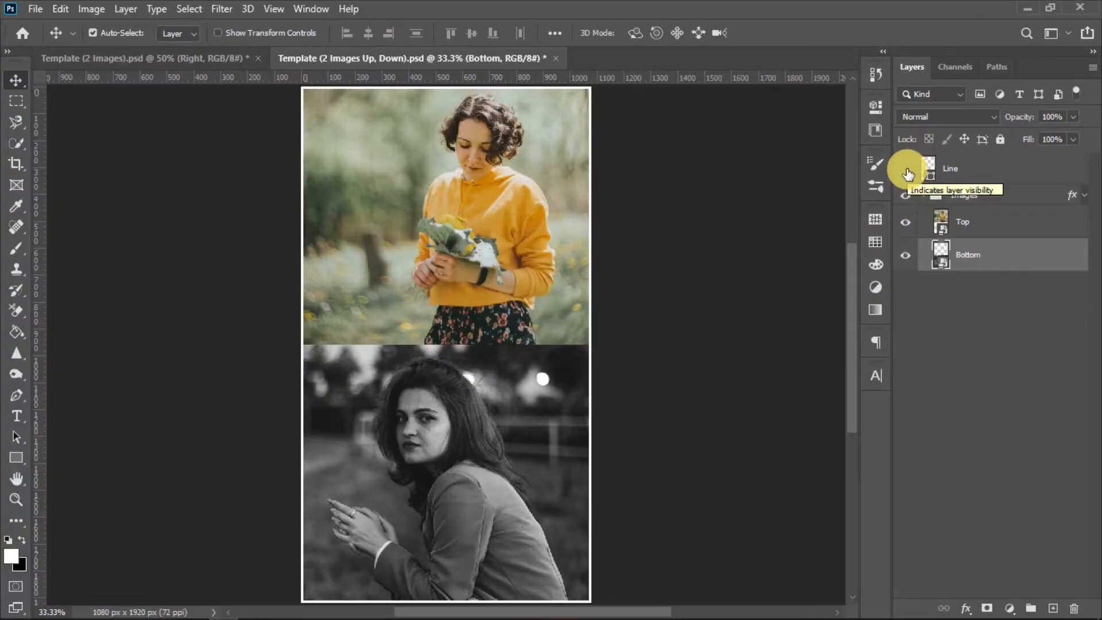
click(906, 170)
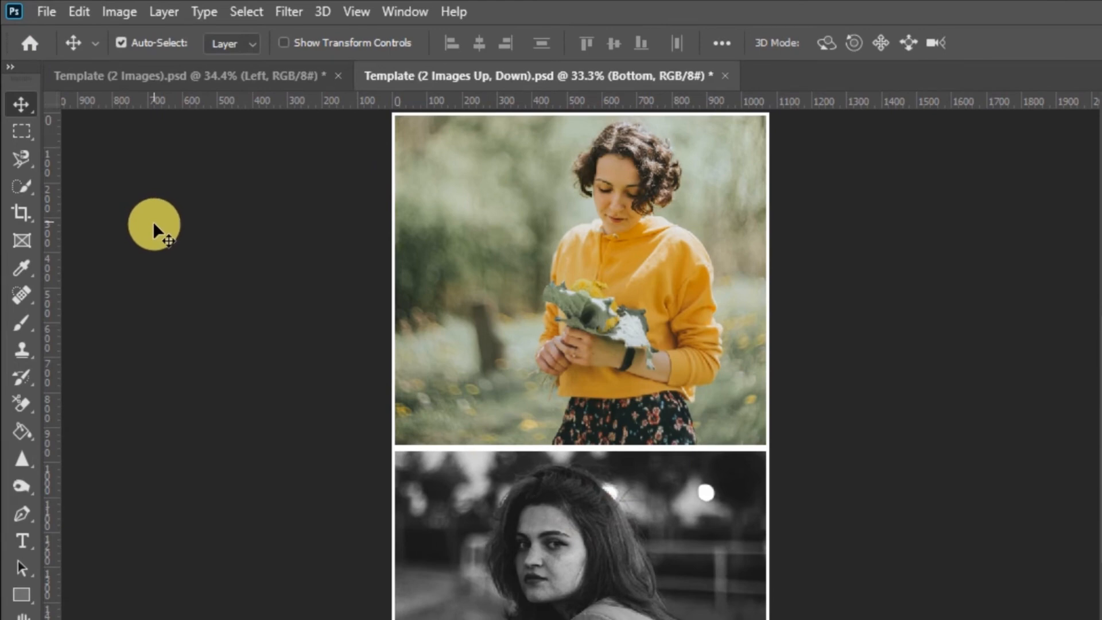
- Start a Save for Web (Legacy) export of the stacked composition and choose JPEG as the file format
click(45, 12)
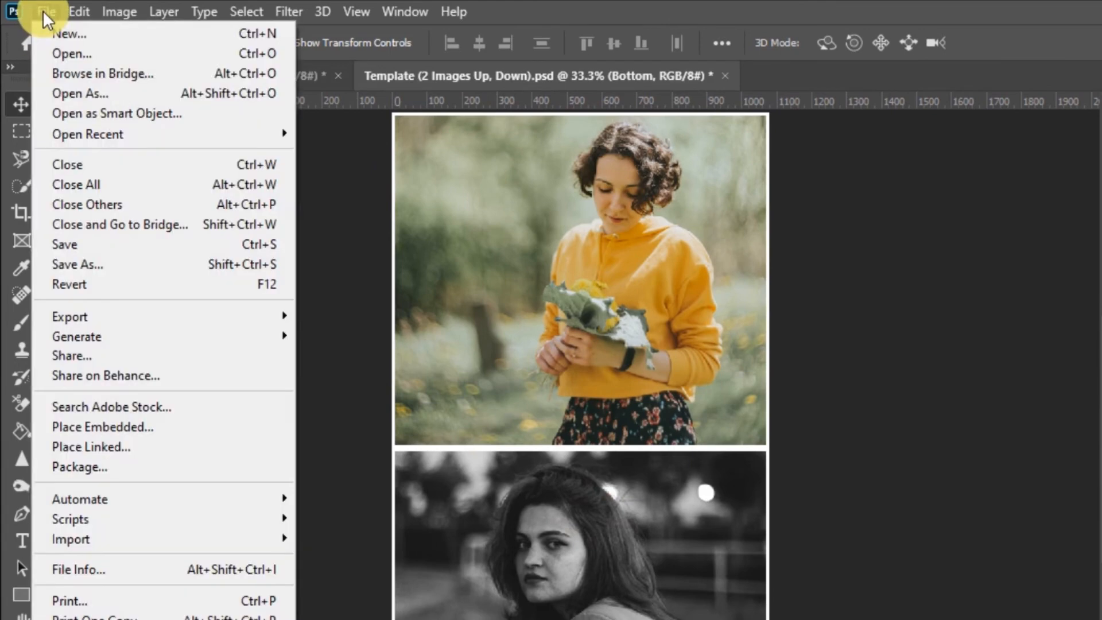
mouse_move(198, 312)
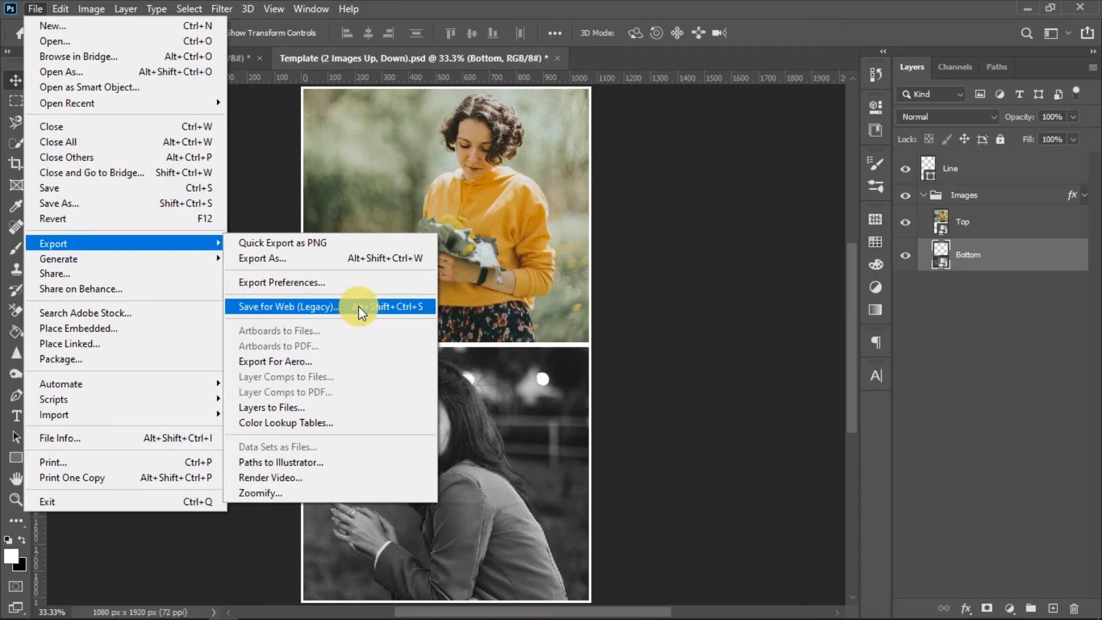
click(358, 306)
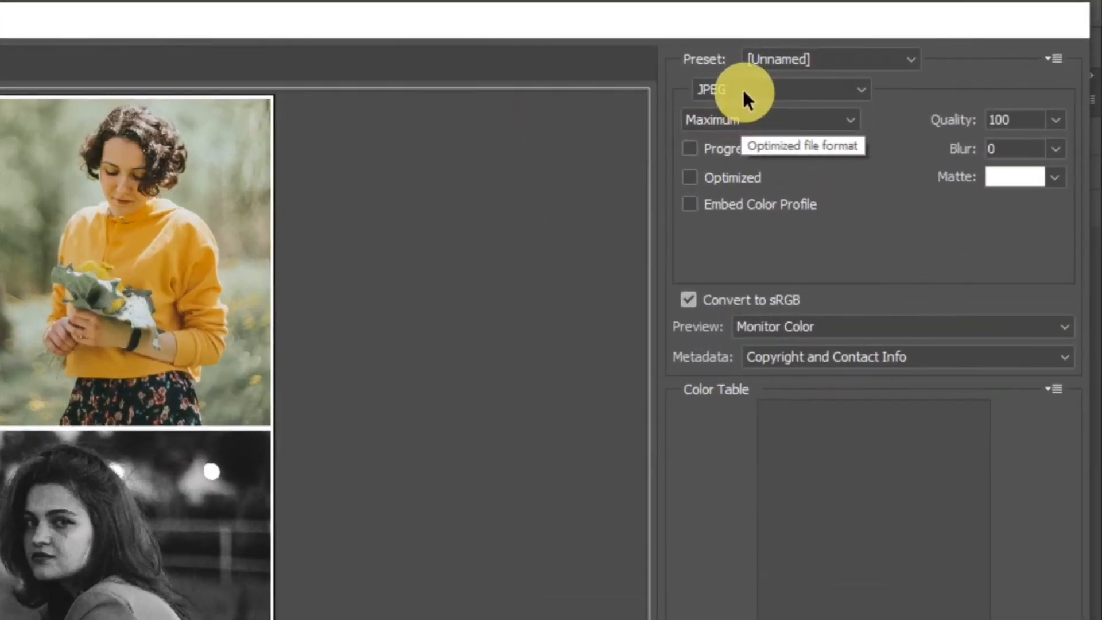
click(863, 60)
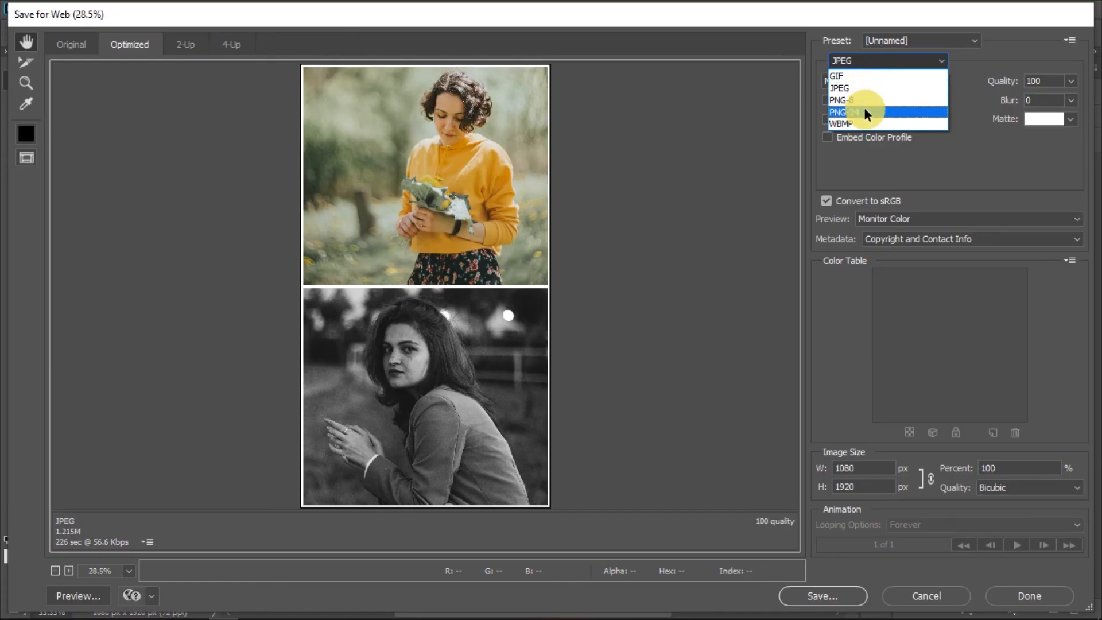
click(863, 84)
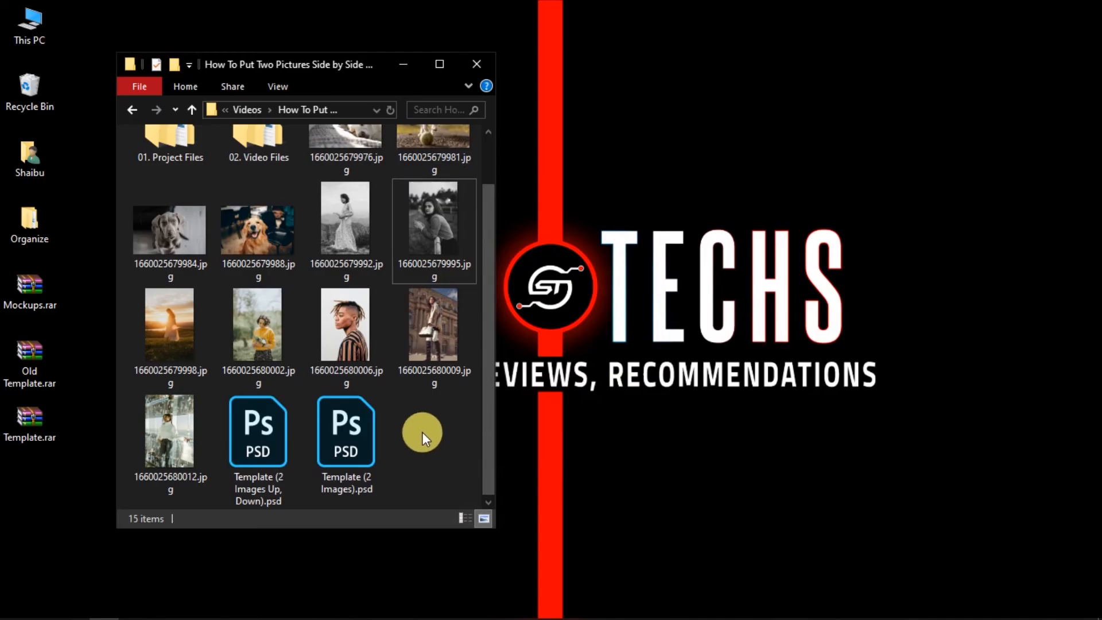
mouse_move(422, 432)
mouse_down()
mouse_move(242, 437)
mouse_move(430, 436)
mouse_up()
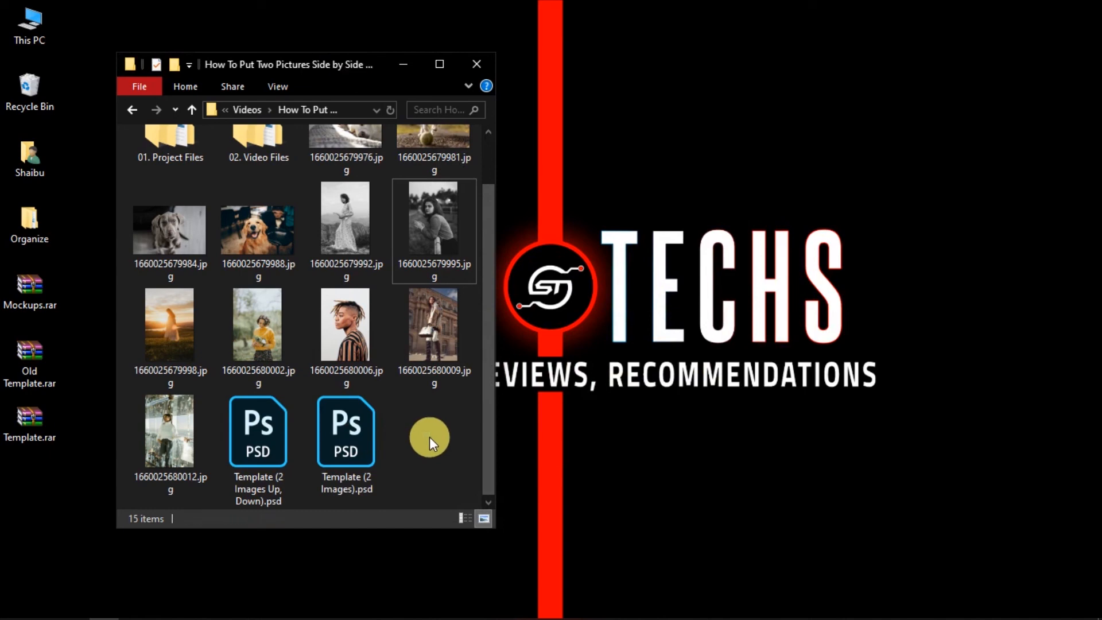